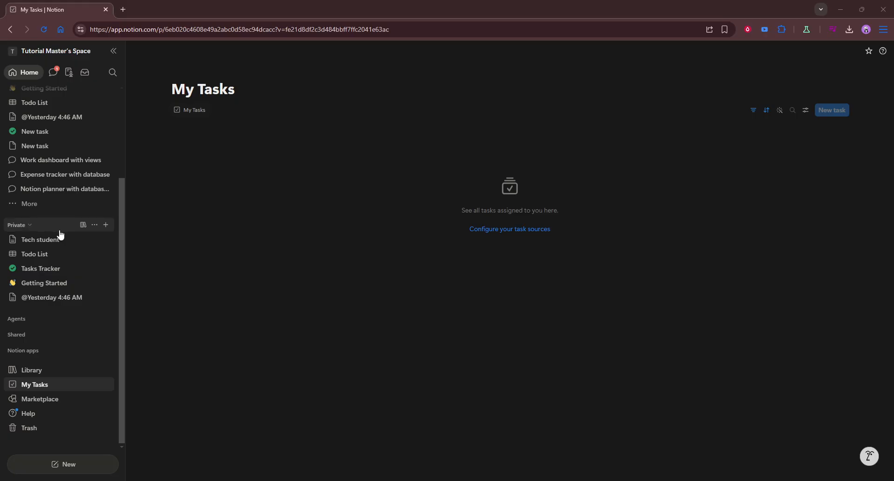
Create a new private page titled "Personal CUrriculum" and start its body
left_click(111, 227)
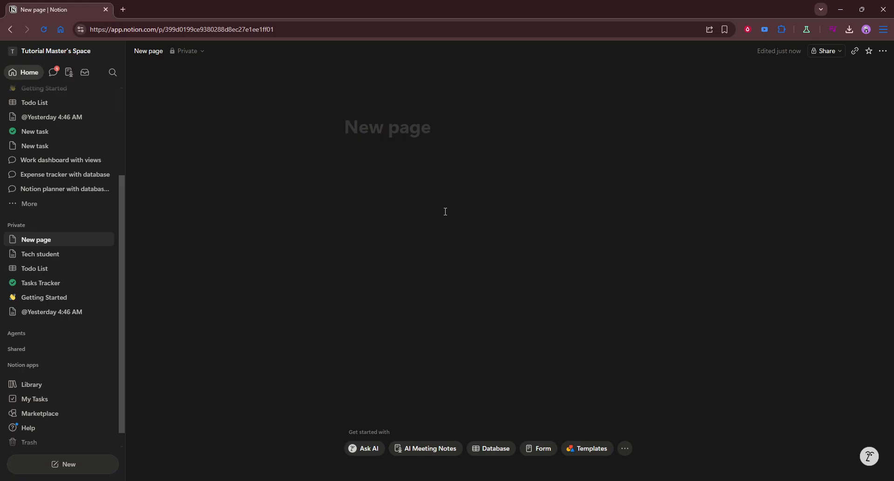
type("P")
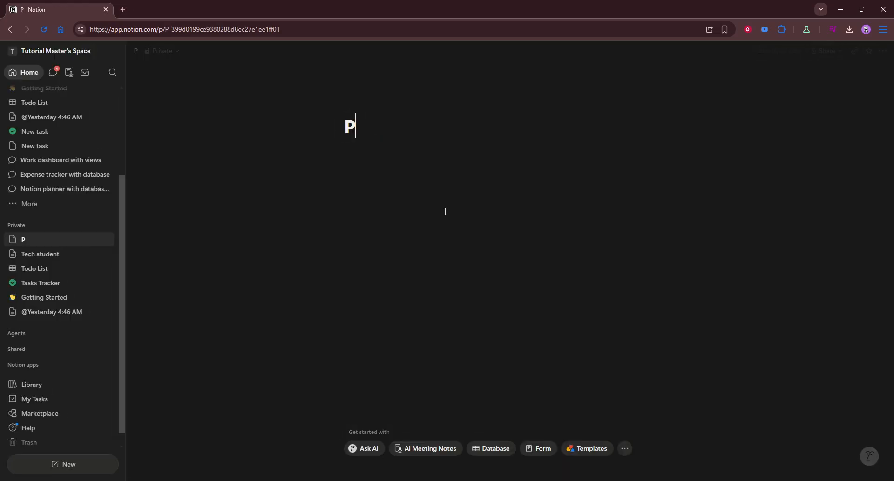
type("ersonal C")
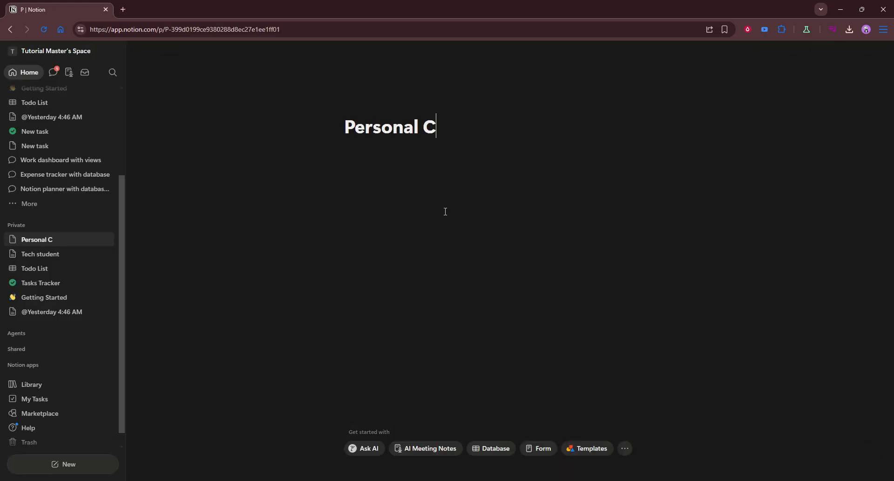
type("Urricu")
key("BackSpace")
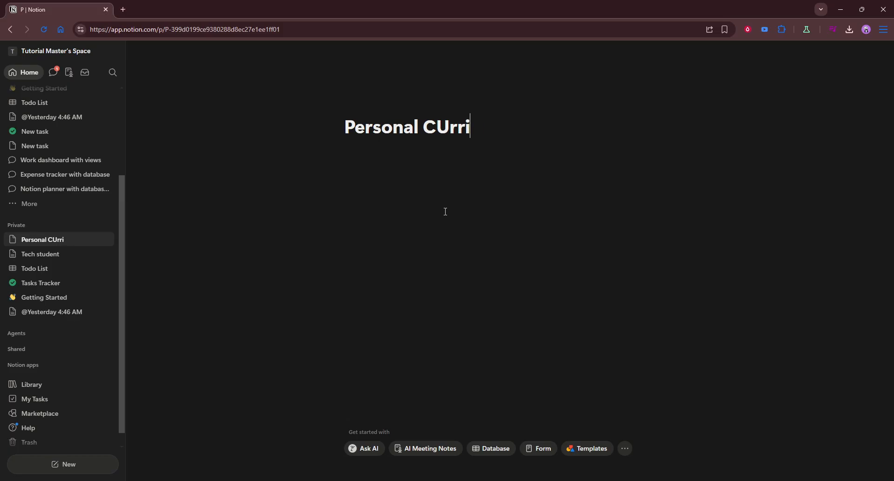
type("culum")
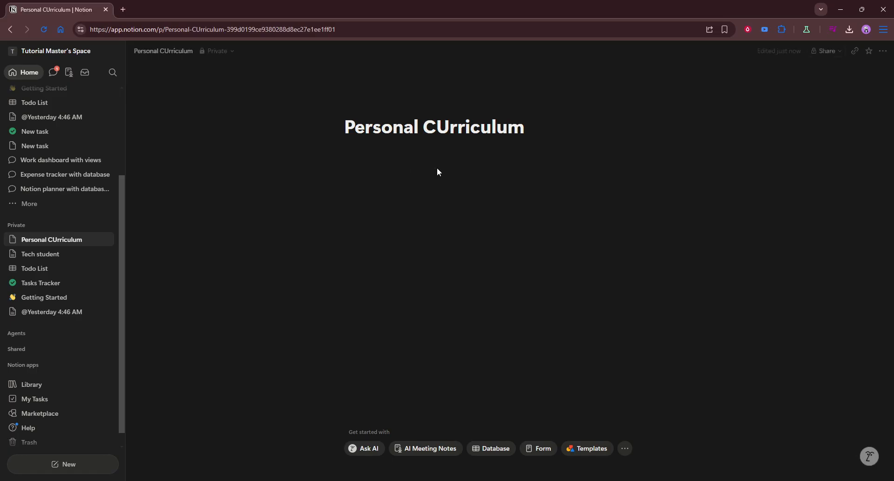
key("Return")
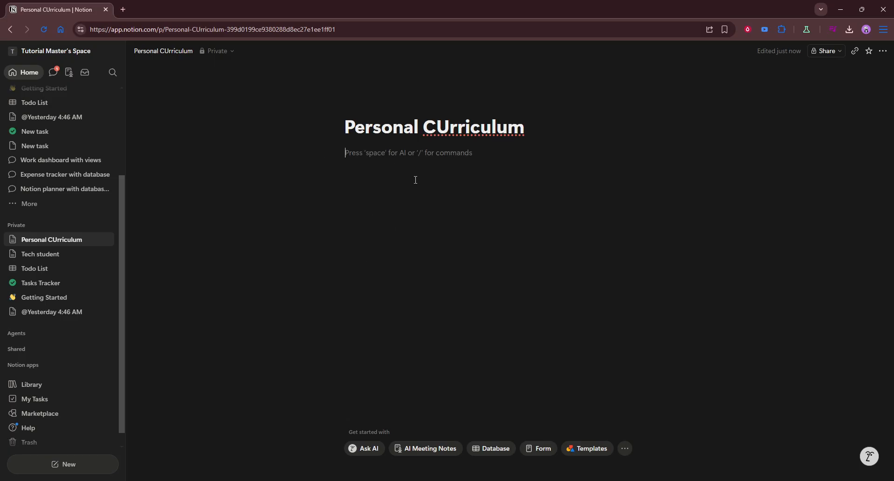
Insert a list view database on the page and add an entry named "Sample Subjects"
type("/li")
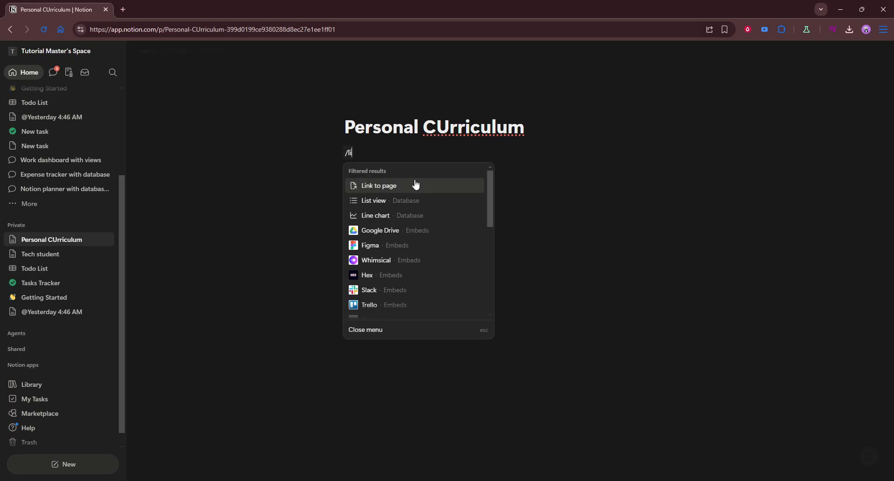
left_click(390, 205)
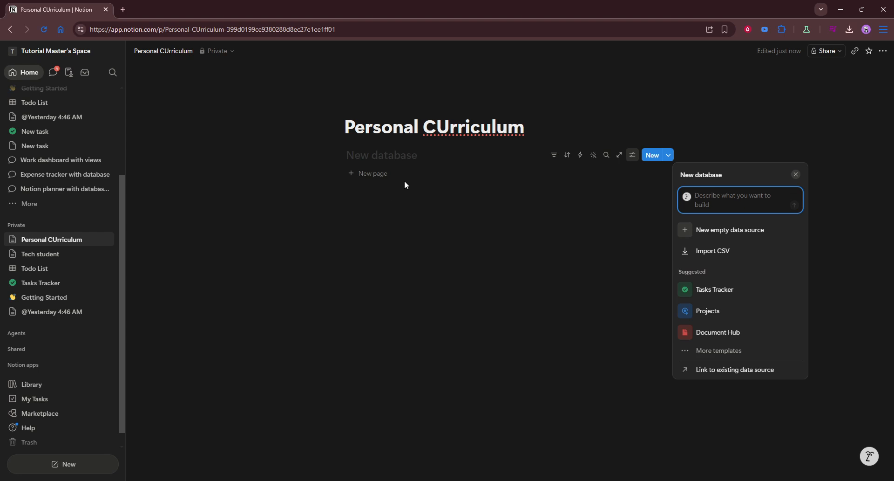
left_click(426, 182)
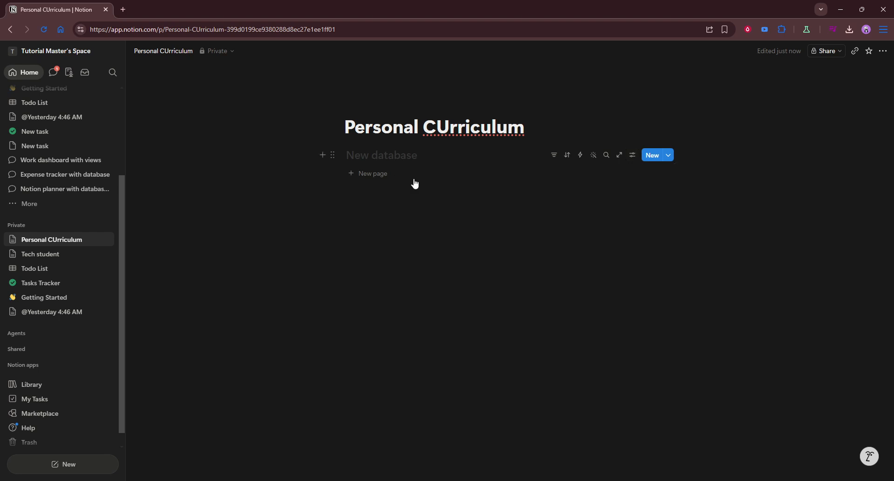
left_click(398, 175)
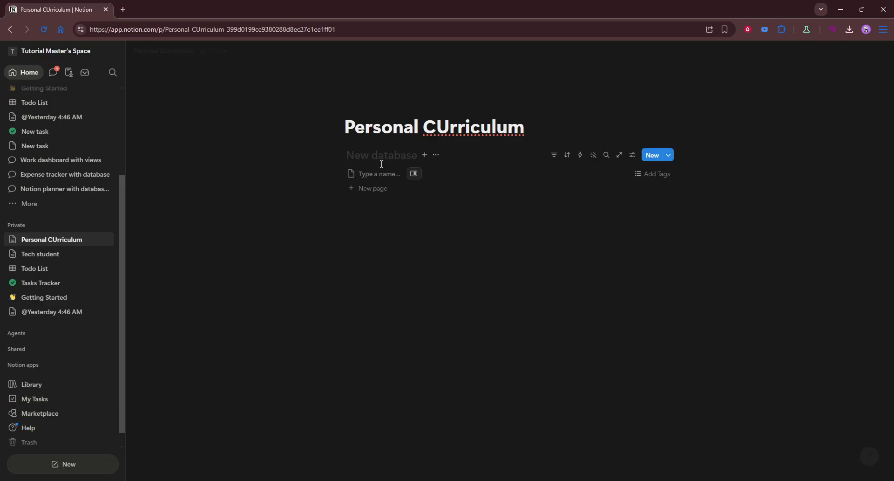
type("Sample Subjects")
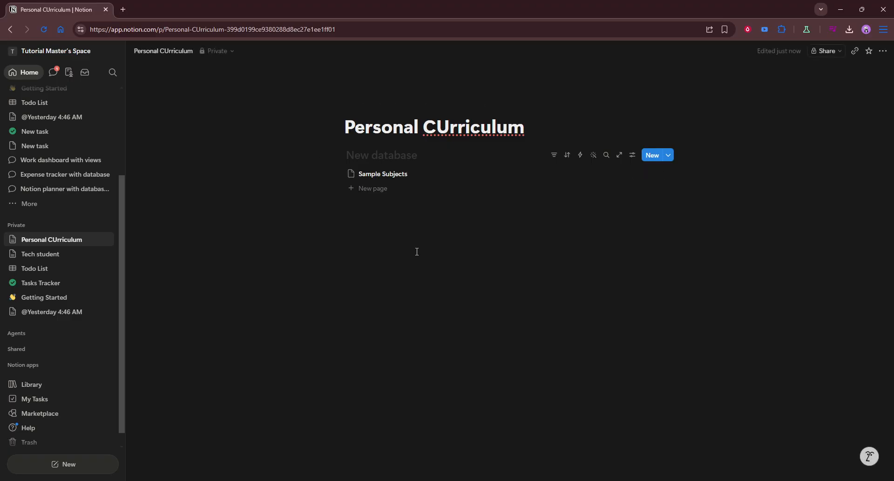
Insert an inline database below the list from the Tasks Tracker template, keeping its preselected features and views
left_click(415, 251)
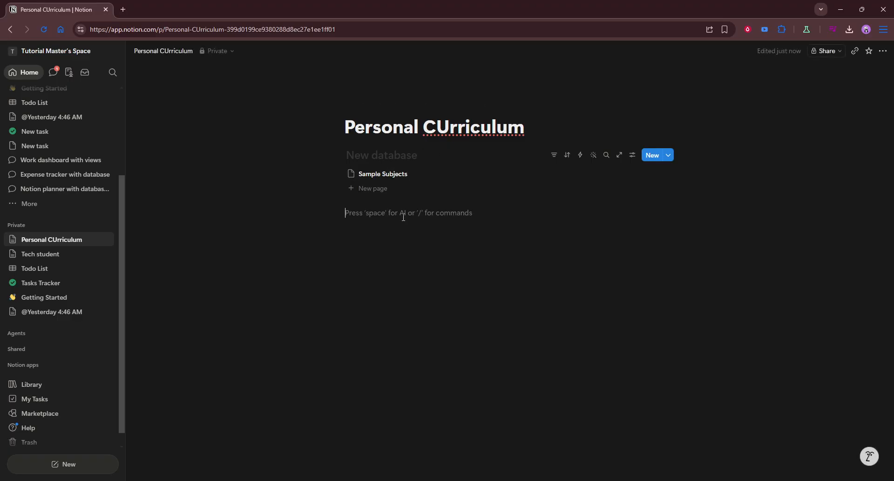
type("/data")
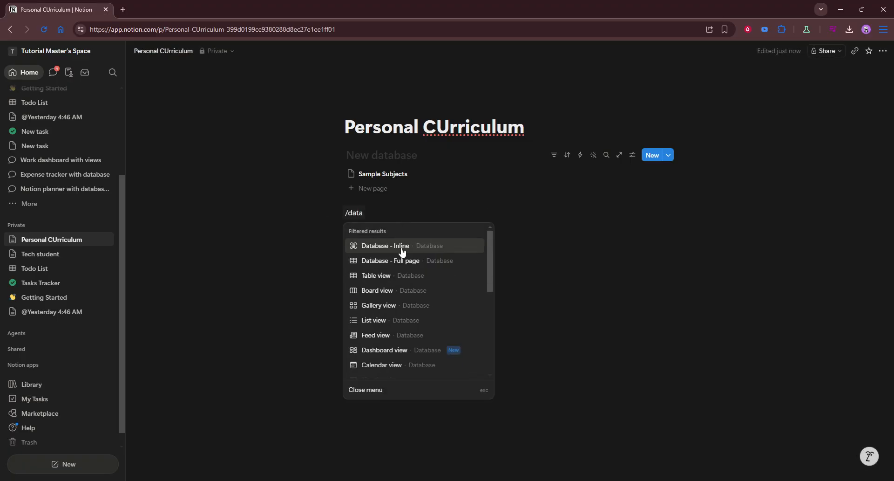
left_click(404, 248)
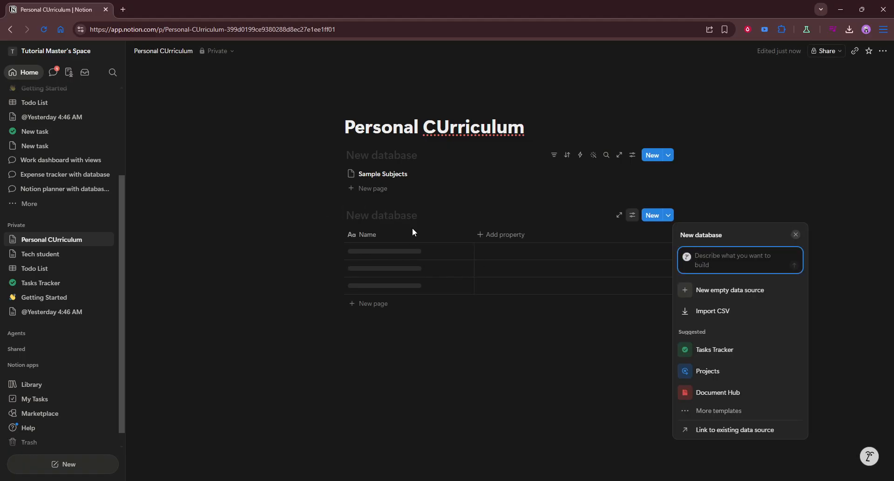
left_click(713, 349)
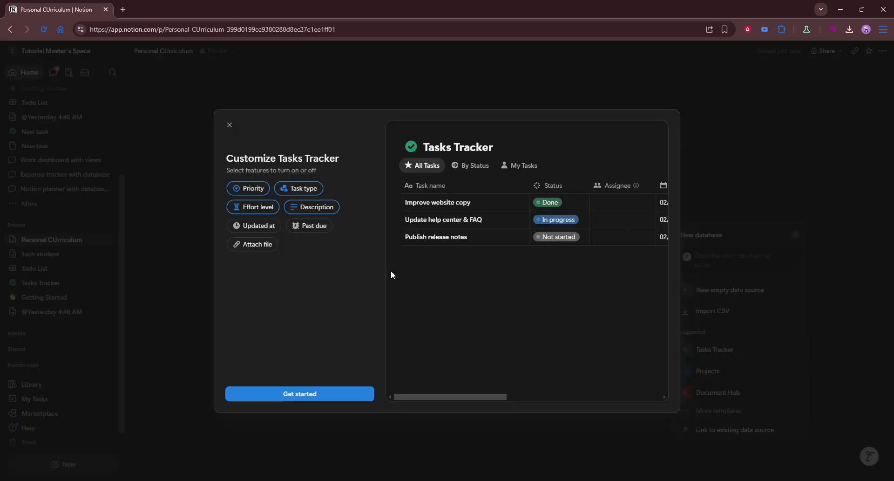
left_click(329, 394)
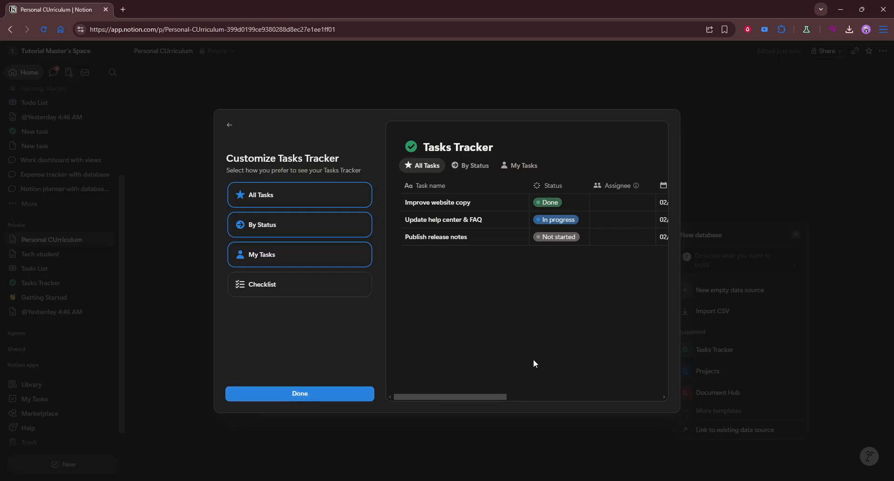
left_click(340, 397)
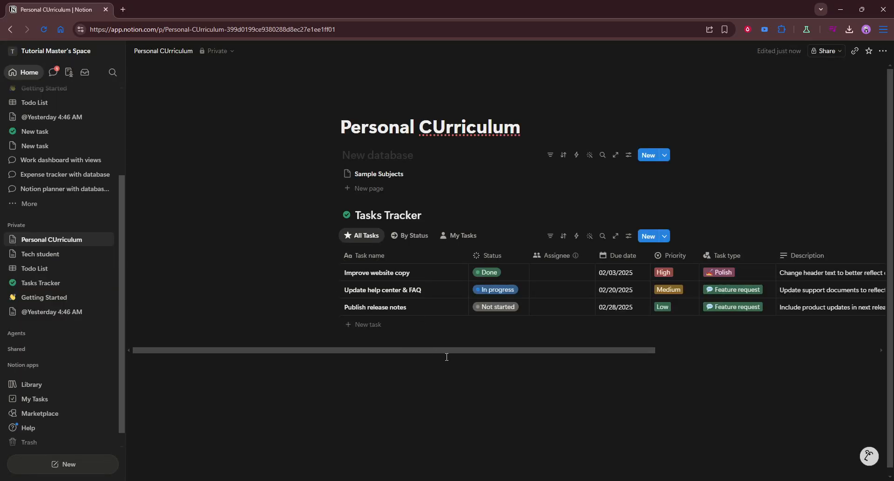
Examine the Tasks Tracker columns and the actions available for the "Improve website copy" and "Update help center & FAQ" tasks
left_click_drag(449, 350, 558, 344)
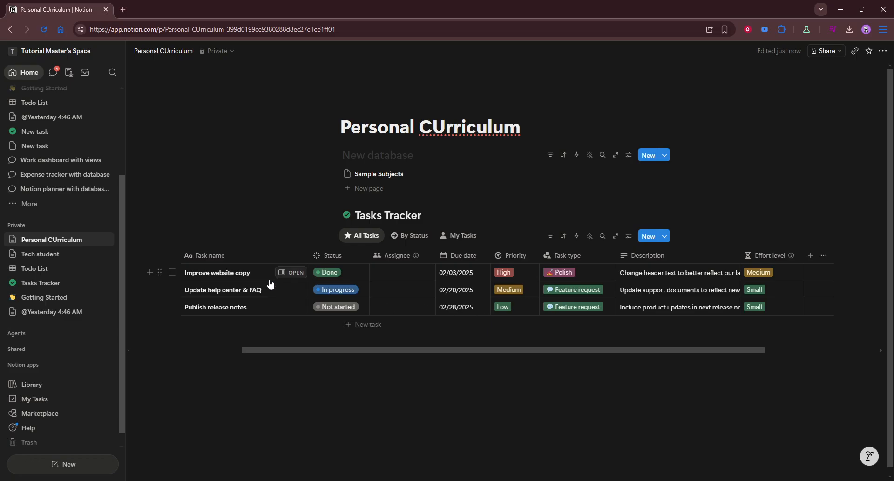
right_click(247, 277)
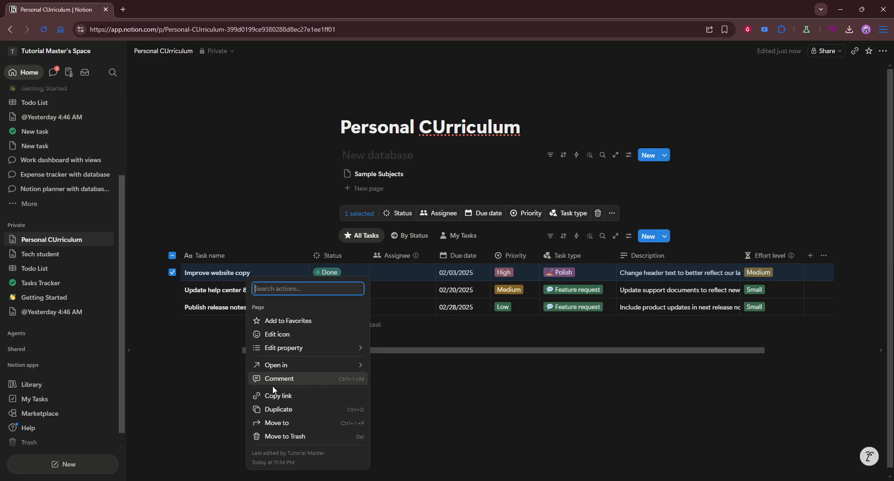
left_click(225, 293)
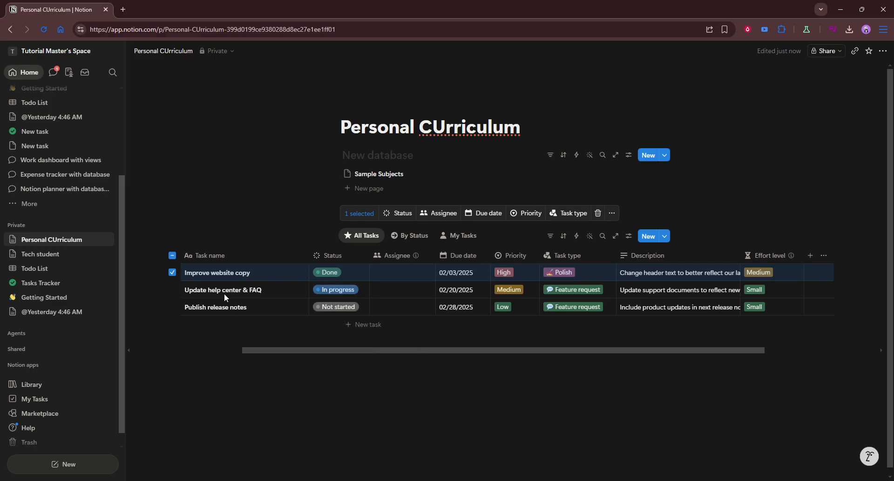
left_click(252, 360)
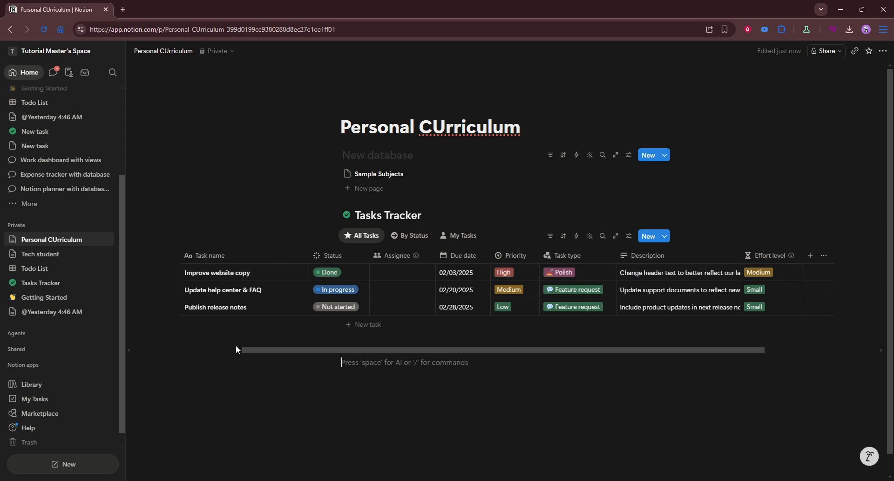
right_click(218, 291)
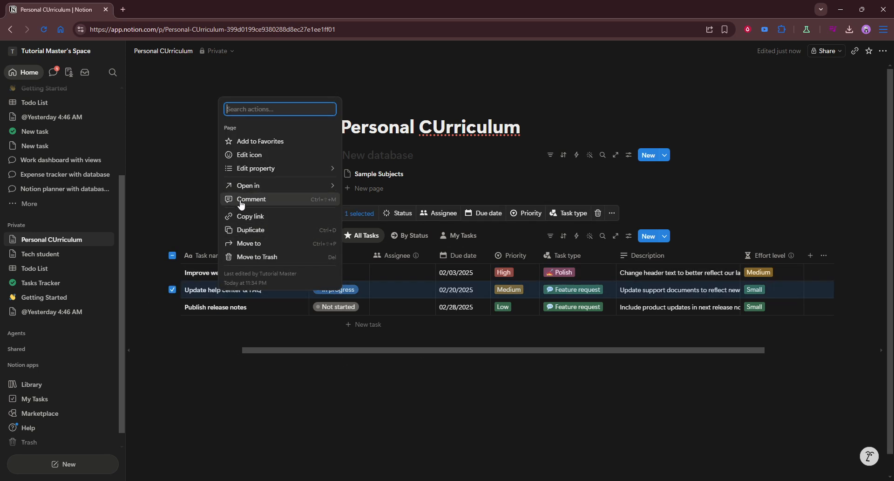
left_click(401, 436)
left_click(401, 436)
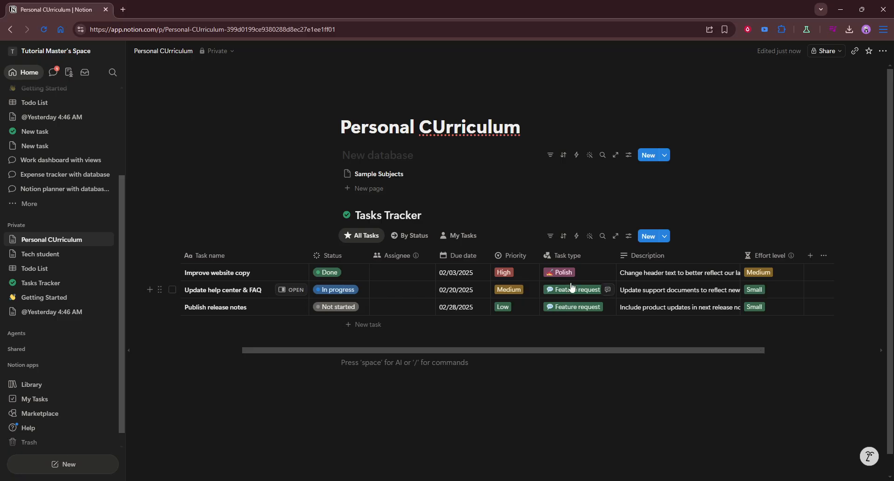
Review the By Status and My Tasks views of the Tasks Tracker, then return to All Tasks and look over its columns
left_click(411, 235)
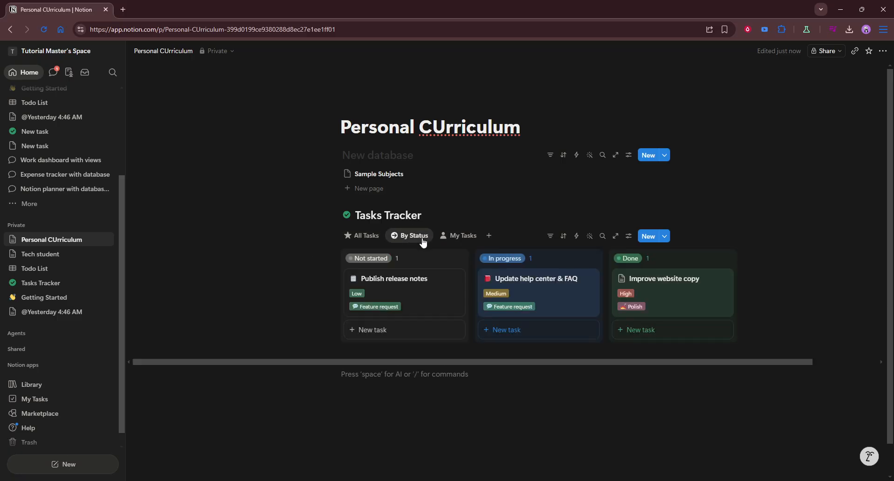
left_click(463, 238)
left_click(376, 237)
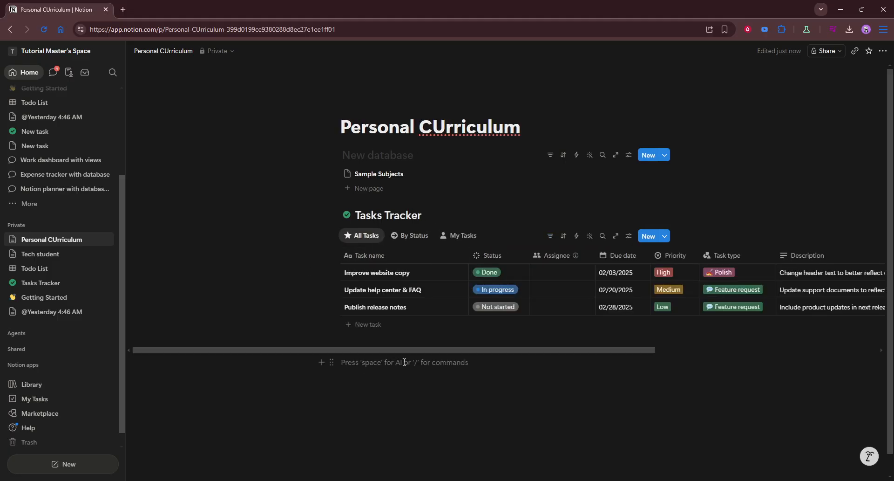
left_click_drag(436, 349, 507, 351)
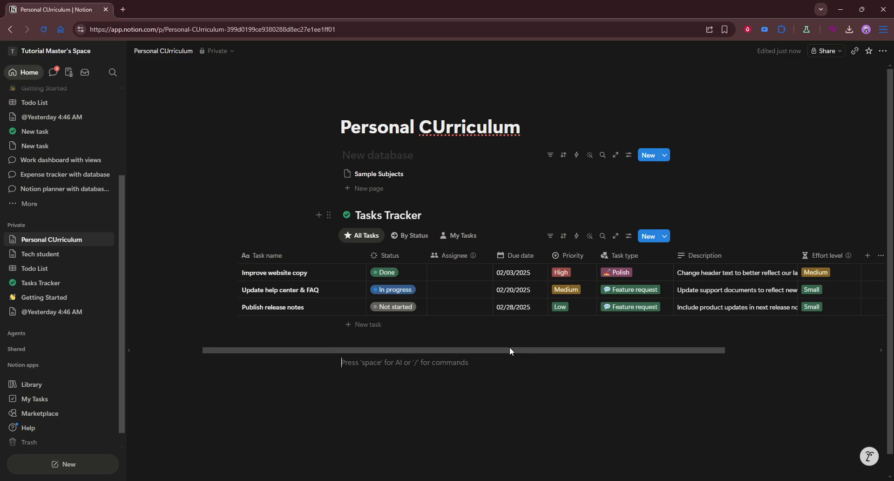
left_click(535, 377)
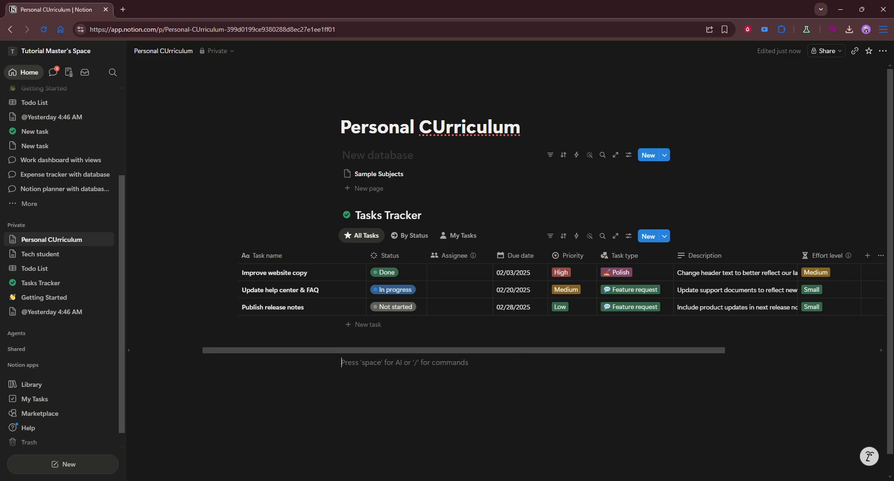